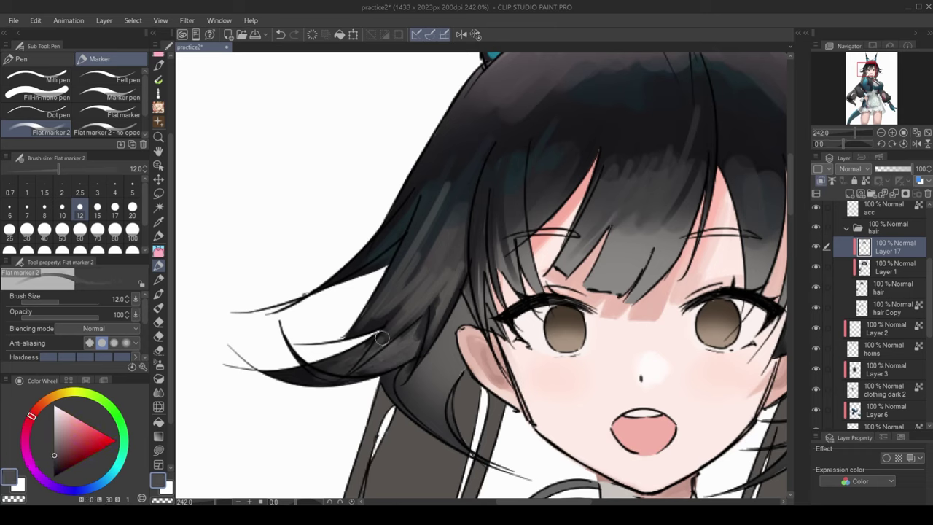
# Paint near-black strands down the hair lock beside the ear, using a dark tone sampled from the hair.
pyautogui.keyDown('alt'); pyautogui.click(458, 365); pyautogui.keyUp('alt')
pyautogui.moveTo(465, 361); pyautogui.dragTo(449, 451)
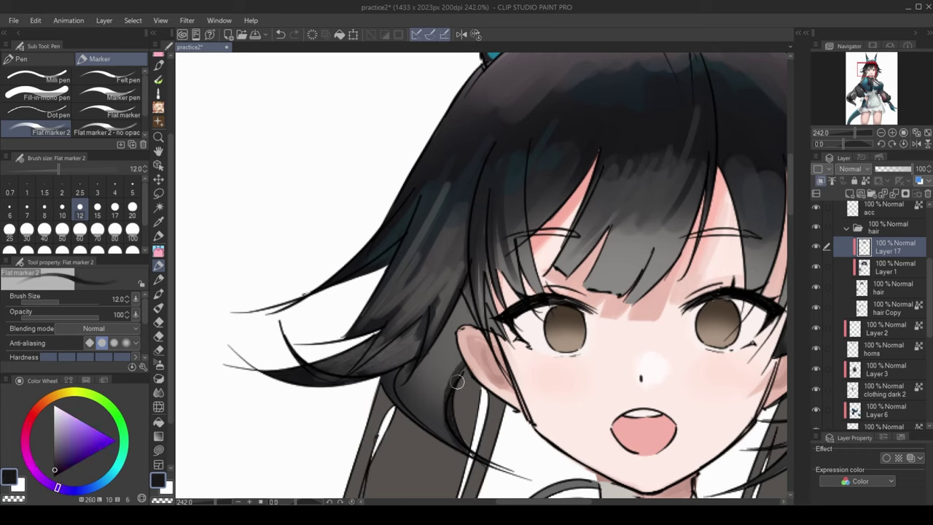
pyautogui.hotkey('ctrl', 'z')
pyautogui.hotkey('ctrl', 'z')
pyautogui.moveTo(440, 366); pyautogui.dragTo(455, 445)
pyautogui.moveTo(444, 387); pyautogui.dragTo(416, 438)
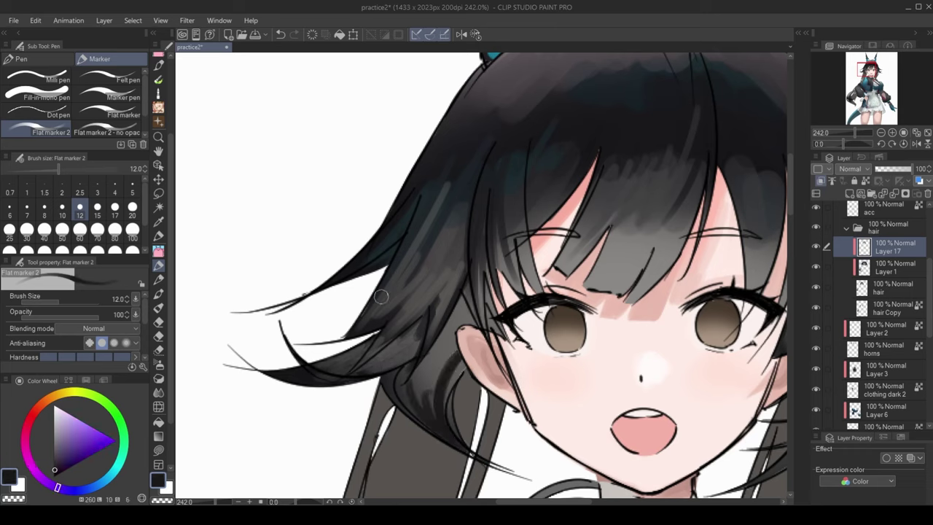
# Blend the curled lock below the ear with grey and dark tones sampled from the surrounding hair.
pyautogui.keyDown('alt'); pyautogui.click(422, 375); pyautogui.keyUp('alt')
pyautogui.moveTo(430, 368); pyautogui.dragTo(436, 426)
pyautogui.keyDown('alt'); pyautogui.click(436, 373); pyautogui.keyUp('alt')
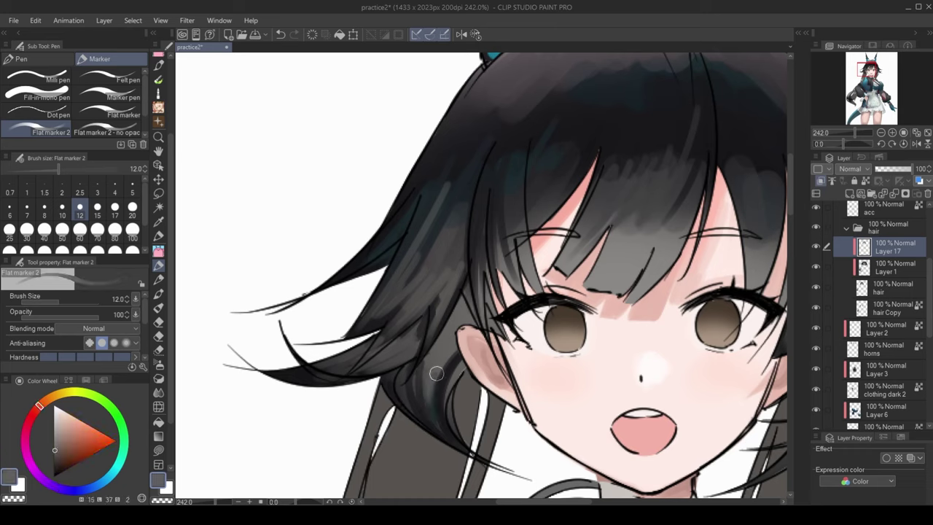
pyautogui.keyDown('alt'); pyautogui.click(406, 390); pyautogui.keyUp('alt')
pyautogui.keyDown('alt'); pyautogui.click(395, 385); pyautogui.keyUp('alt')
pyautogui.moveTo(394, 385)
pyautogui.mouseDown()
pyautogui.moveTo(399, 393)
pyautogui.moveTo(390, 386)
pyautogui.mouseUp()
pyautogui.keyDown('alt'); pyautogui.click(443, 430); pyautogui.keyUp('alt')
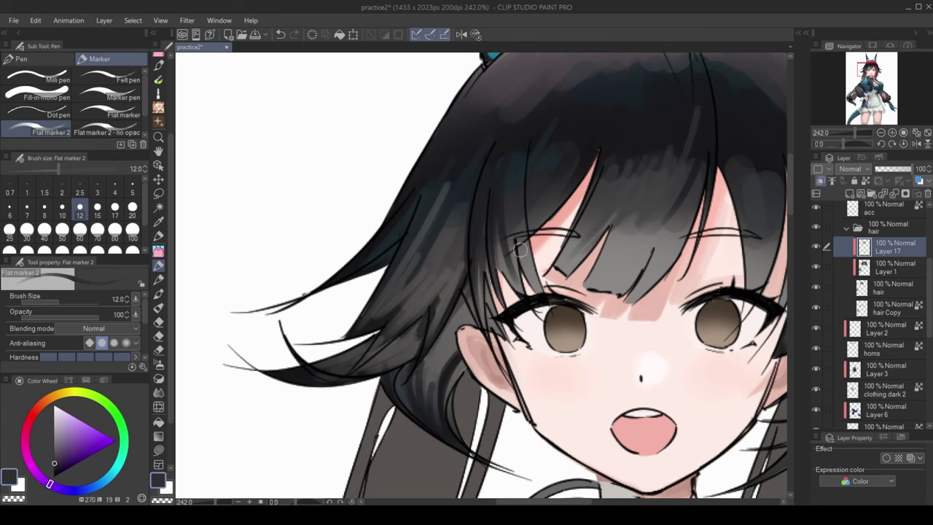
pyautogui.keyDown('alt'); pyautogui.click(435, 375); pyautogui.keyUp('alt')
pyautogui.keyDown('alt'); pyautogui.click(438, 359); pyautogui.keyUp('alt')
# Shade the hair behind the opposite ear and the neighbouring side fringe with dark and grey tones sampled from the hair.
pyautogui.scroll(-5, 441, 215)
pyautogui.scroll(5, 442, 215)
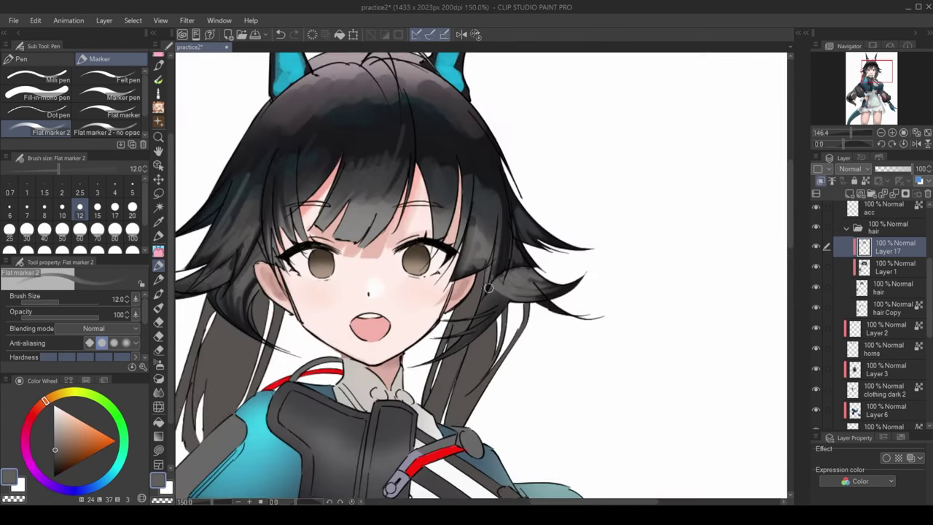
pyautogui.keyDown('alt'); pyautogui.click(469, 336); pyautogui.keyUp('alt')
pyautogui.moveTo(473, 344); pyautogui.dragTo(486, 299)
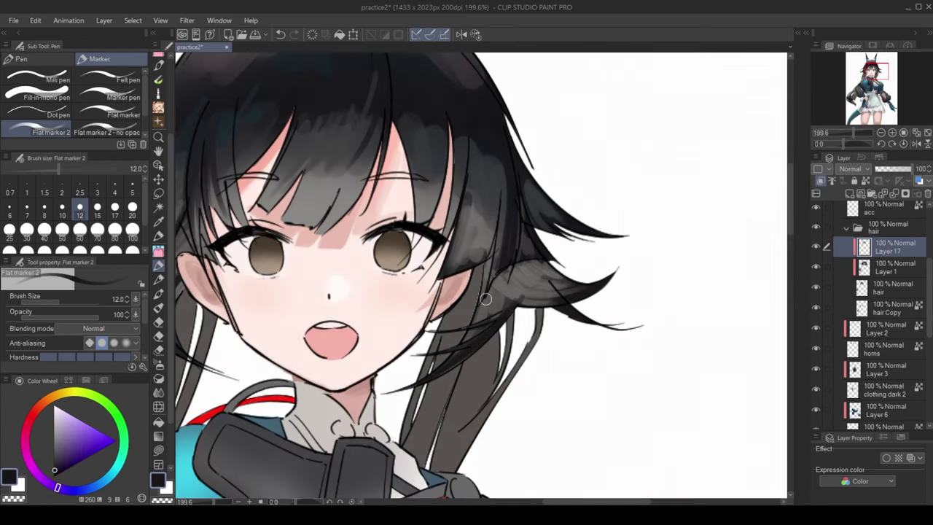
pyautogui.keyDown('alt'); pyautogui.click(446, 329); pyautogui.keyUp('alt')
pyautogui.scroll(-2, 467, 321)
pyautogui.scroll(2, 496, 302)
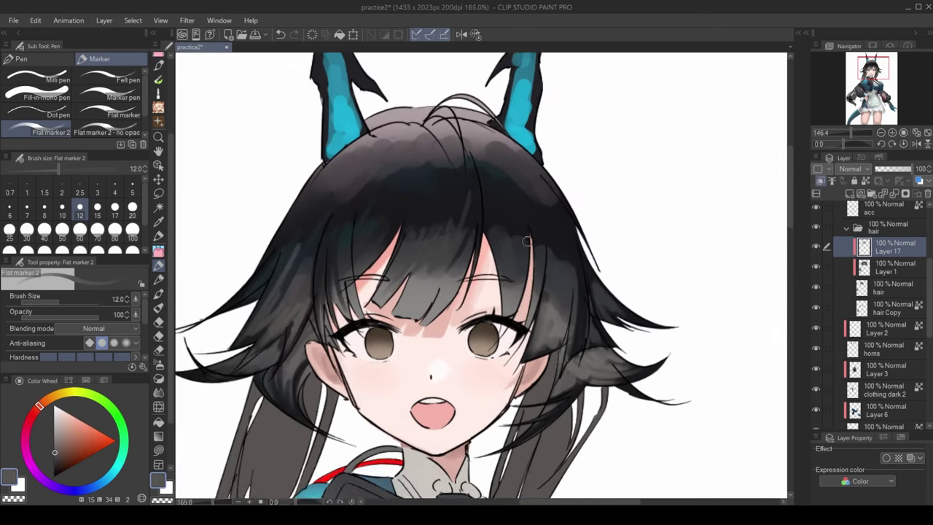
pyautogui.keyDown('alt'); pyautogui.click(509, 294); pyautogui.keyUp('alt')
pyautogui.keyDown('alt'); pyautogui.click(559, 307); pyautogui.keyUp('alt')
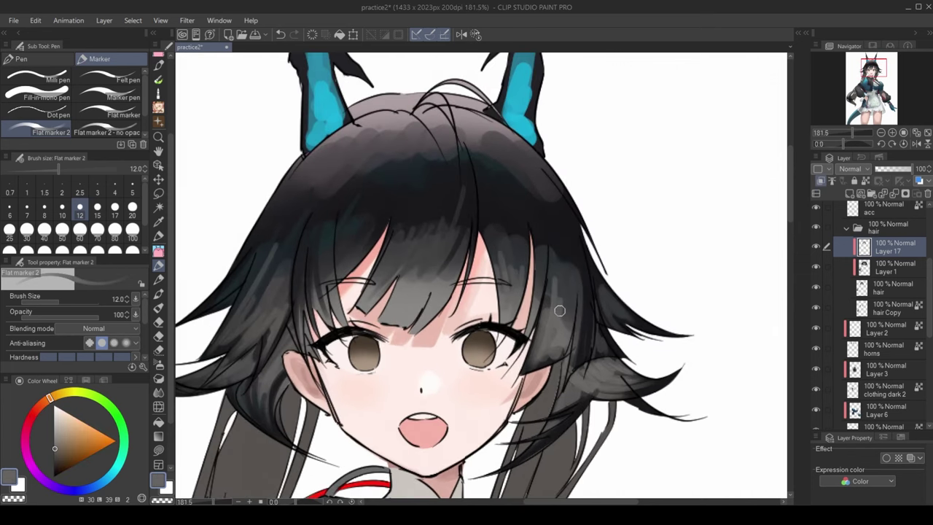
pyautogui.scroll(4, 528, 295)
# Add a new layer above the hair shading and paint short dark strands at the crown parting with an 8 px marker.
pyautogui.keyDown('alt'); pyautogui.click(526, 184); pyautogui.keyUp('alt')
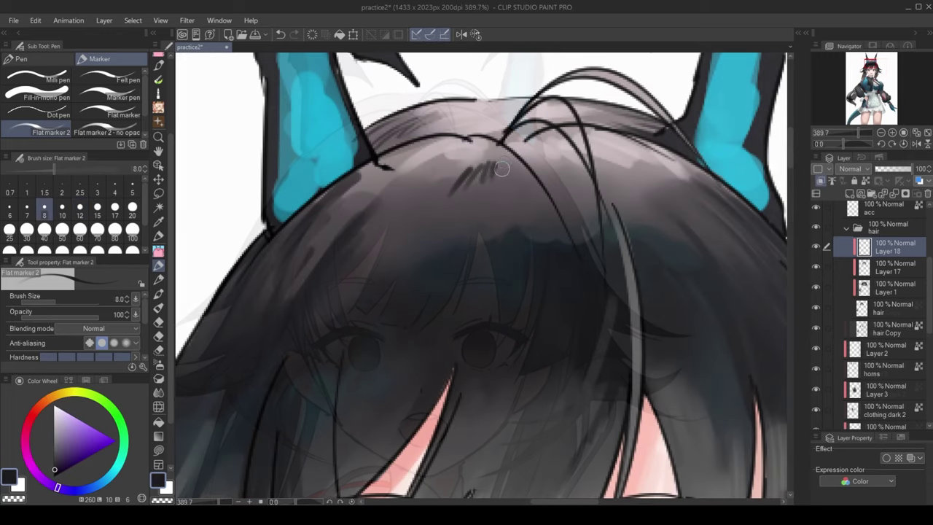
pyautogui.hotkey('ctrl', 'shift', 'n')
pyautogui.press('[')
pyautogui.press('[')
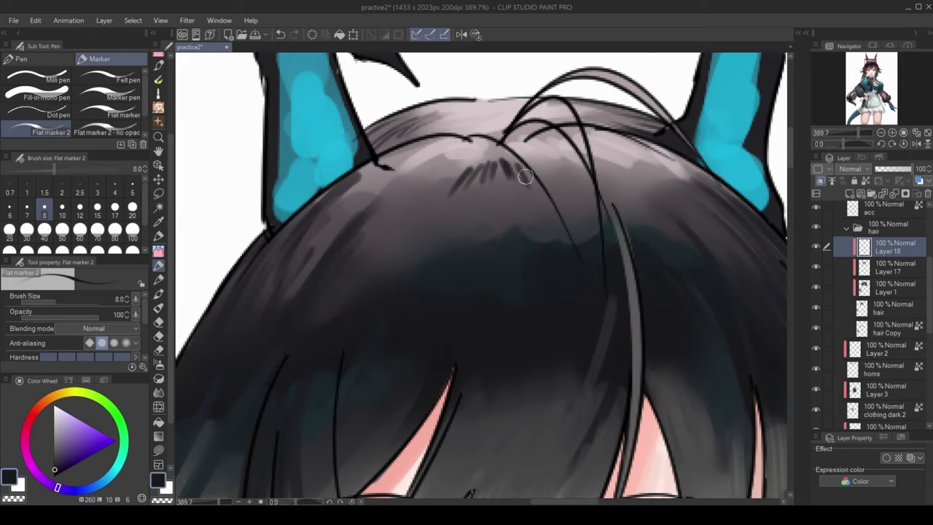
pyautogui.moveTo(526, 175); pyautogui.dragTo(556, 234)
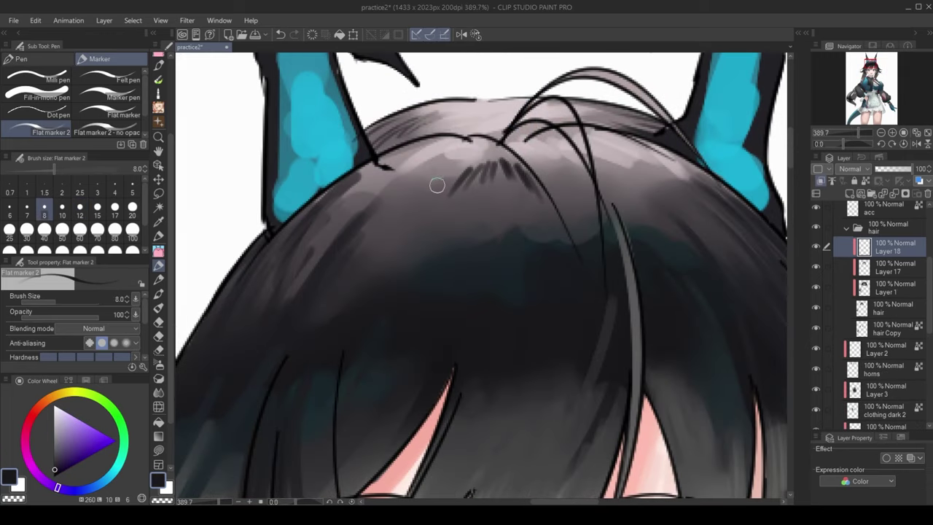
# Paint fine dark strands from the crown down the side of the head below the horn on the viewer's left.
pyautogui.moveTo(450, 173); pyautogui.dragTo(415, 219)
pyautogui.hotkey('ctrl', 'z')
pyautogui.moveTo(443, 176); pyautogui.dragTo(401, 190)
pyautogui.moveTo(421, 159)
pyautogui.mouseDown()
pyautogui.moveTo(402, 171)
pyautogui.moveTo(403, 197)
pyautogui.moveTo(446, 176)
pyautogui.moveTo(452, 190)
pyautogui.moveTo(458, 173)
pyautogui.moveTo(423, 192)
pyautogui.moveTo(390, 253)
pyautogui.moveTo(401, 210)
pyautogui.moveTo(364, 271)
pyautogui.moveTo(386, 241)
pyautogui.moveTo(397, 247)
pyautogui.moveTo(441, 160)
pyautogui.moveTo(337, 296)
pyautogui.mouseUp()
pyautogui.hotkey('ctrl', 'z')
pyautogui.moveTo(364, 230)
pyautogui.mouseDown()
pyautogui.moveTo(332, 299)
pyautogui.moveTo(328, 277)
pyautogui.mouseUp()
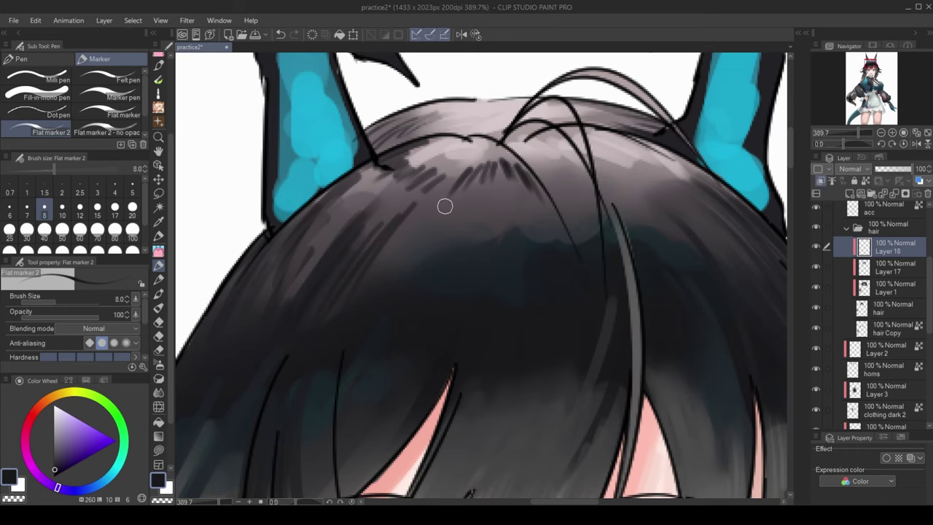
# Paint a long, thin strand in a sampled purplish grey from the crown down to the fringe above the brow.
pyautogui.scroll(-5, 445, 206)
pyautogui.scroll(5, 425, 254)
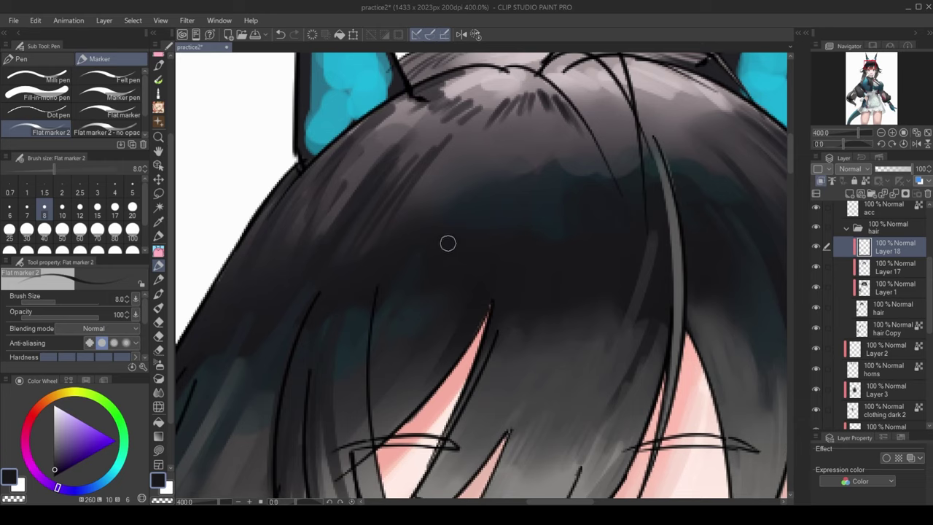
pyautogui.keyDown('alt'); pyautogui.click(451, 164); pyautogui.keyUp('alt')
pyautogui.moveTo(428, 194); pyautogui.dragTo(366, 412)
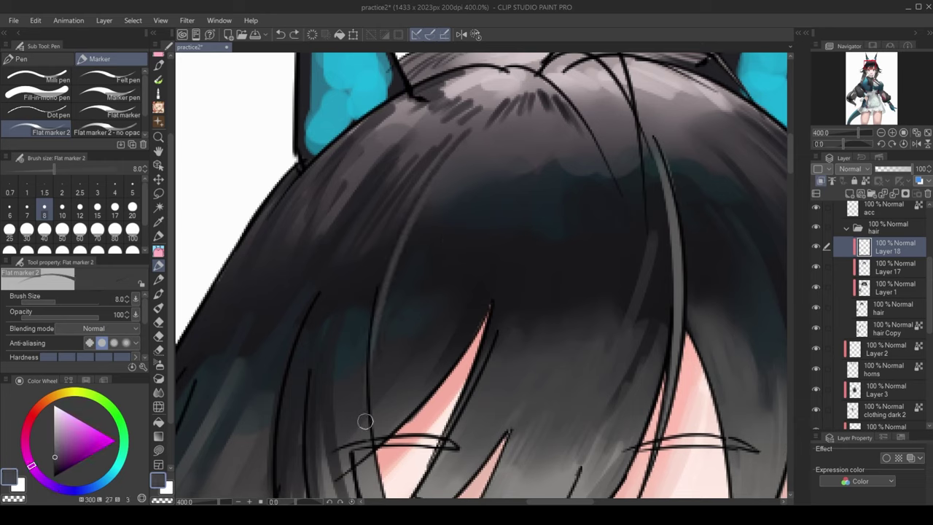
pyautogui.moveTo(452, 167)
pyautogui.mouseDown()
pyautogui.moveTo(355, 367)
pyautogui.moveTo(357, 404)
pyautogui.mouseUp()
pyautogui.hotkey('ctrl', 'z')
pyautogui.moveTo(446, 172); pyautogui.dragTo(364, 408)
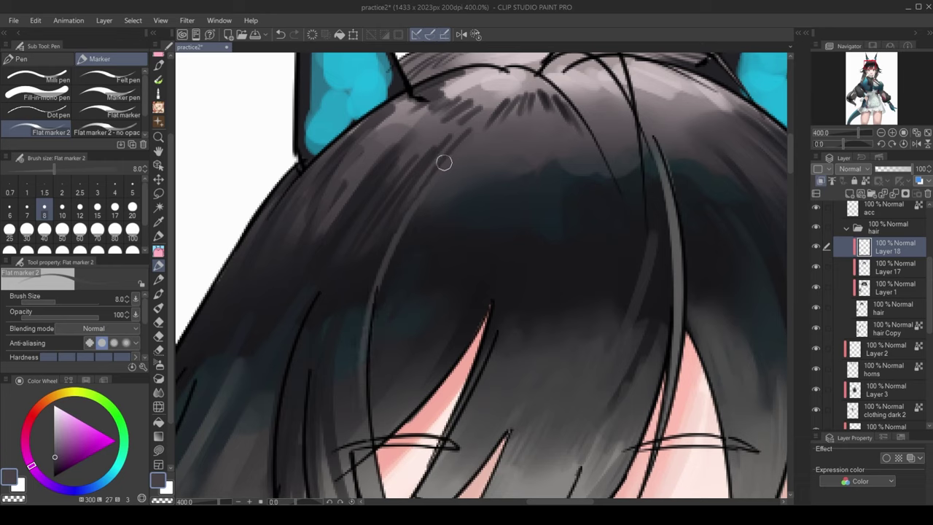
pyautogui.hotkey('ctrl', 'z')
pyautogui.moveTo(411, 213); pyautogui.dragTo(363, 387)
# Add shorter thin grey strands alongside the long light strand in the fringe, redrawing the ones that miss.
pyautogui.moveTo(430, 193)
pyautogui.mouseDown()
pyautogui.moveTo(368, 397)
pyautogui.moveTo(405, 275)
pyautogui.mouseUp()
pyautogui.moveTo(484, 161); pyautogui.dragTo(416, 269)
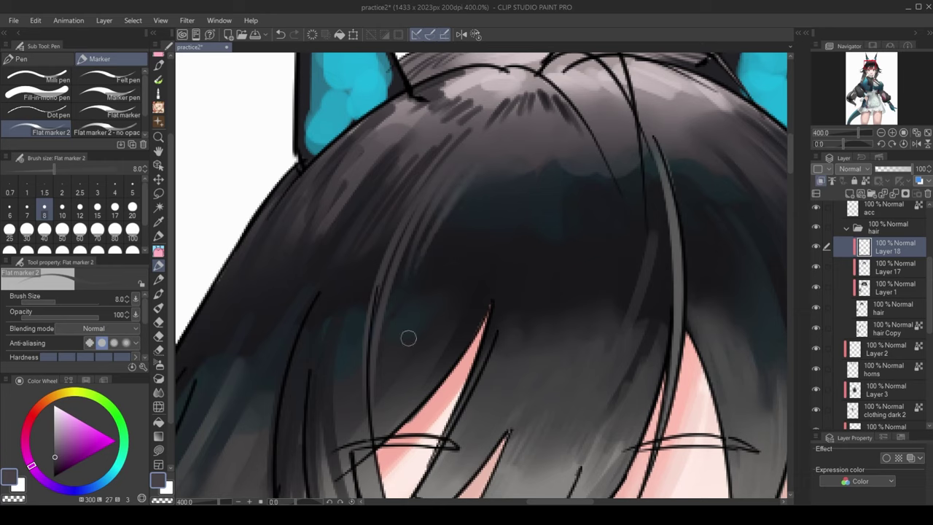
pyautogui.hotkey('ctrl', 'z')
pyautogui.moveTo(476, 180); pyautogui.dragTo(401, 347)
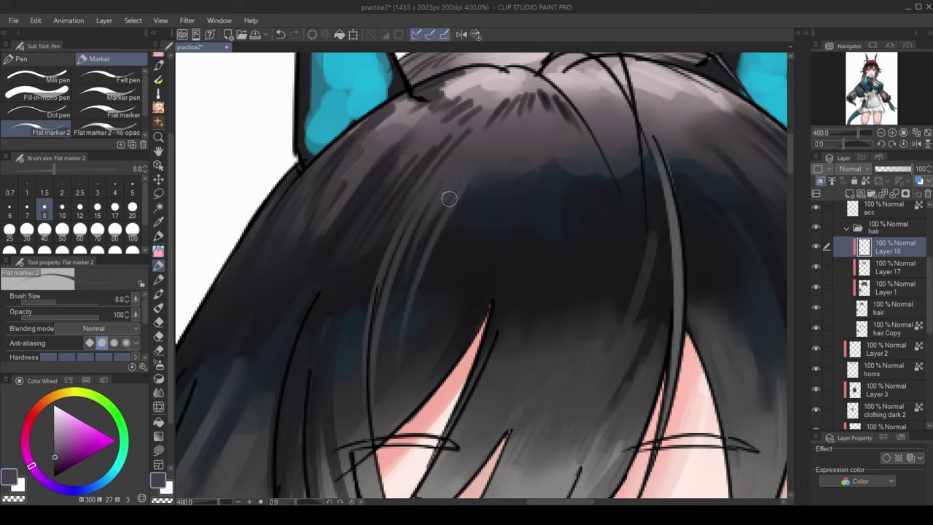
pyautogui.hotkey('ctrl', 'z')
pyautogui.moveTo(440, 211); pyautogui.dragTo(396, 396)
pyautogui.hotkey('ctrl', 'z')
pyautogui.moveTo(404, 298); pyautogui.dragTo(383, 386)
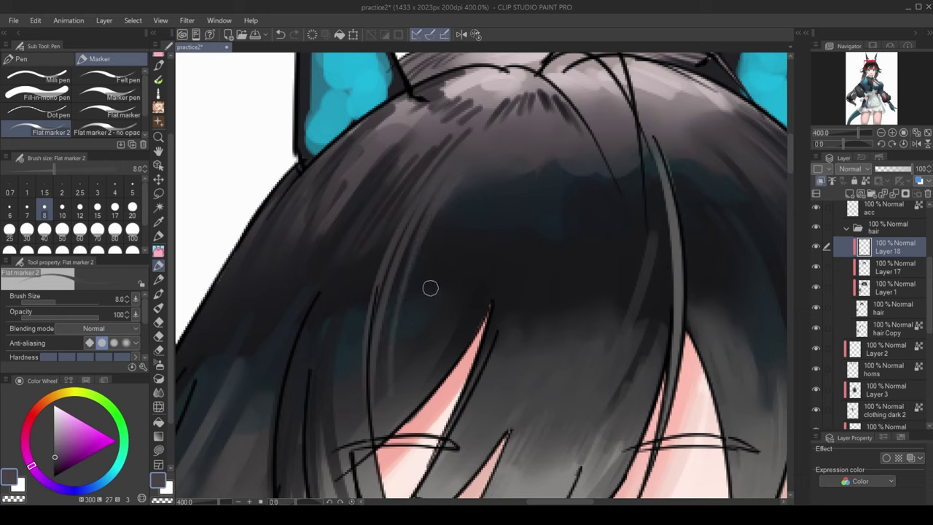
# Paint a muted pink highlight band across the upper fringe on Layer 19 with the 20 px Flat marker 2 and blur it.
pyautogui.scroll(-1, 458, 162)
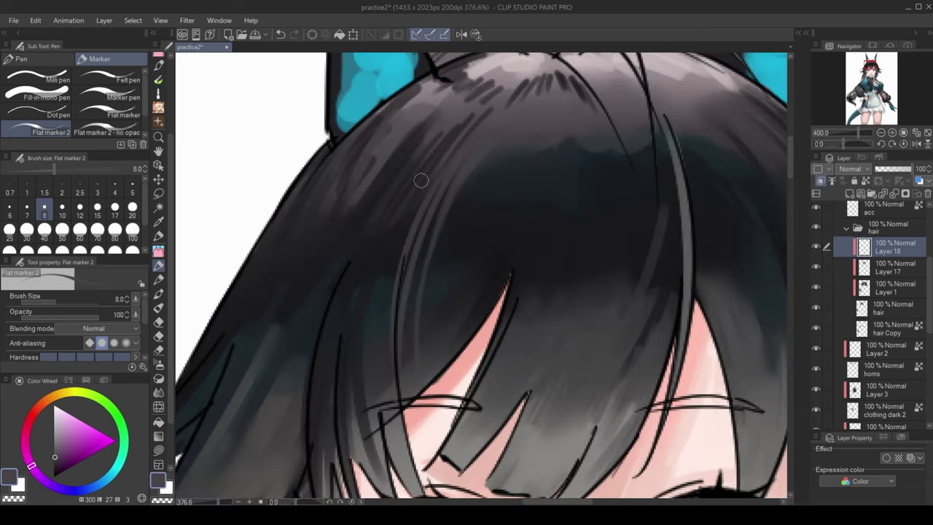
pyautogui.scroll(-2, 420, 155)
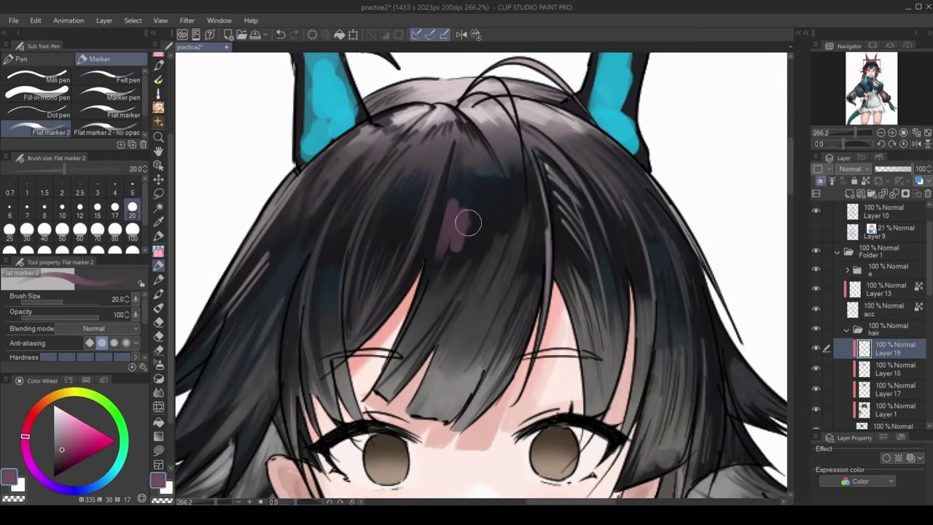
pyautogui.moveTo(467, 216)
pyautogui.mouseDown()
pyautogui.moveTo(522, 254)
pyautogui.moveTo(510, 234)
pyautogui.moveTo(500, 236)
pyautogui.mouseUp()
pyautogui.scroll(-2, 519, 163)
pyautogui.scroll(4, 496, 231)
pyautogui.hotkey('ctrl', 'z')
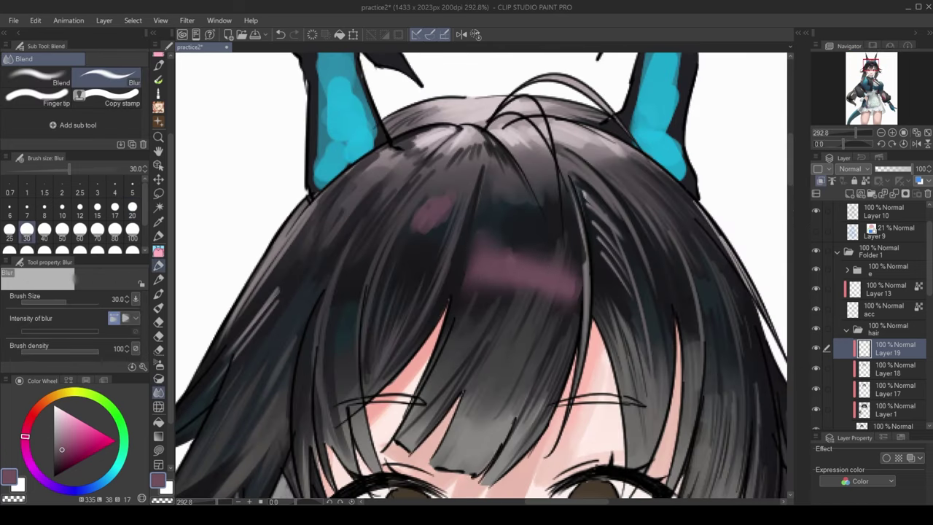
# Cut thin strands through the pink highlight band with the 4 px Flat marker 2 set to transparent colour.
pyautogui.press('[')
pyautogui.press('[')
pyautogui.press('[')
pyautogui.press('[')
pyautogui.press('[')
pyautogui.press('[')
pyautogui.press('[')
pyautogui.press('[')
pyautogui.press('[')
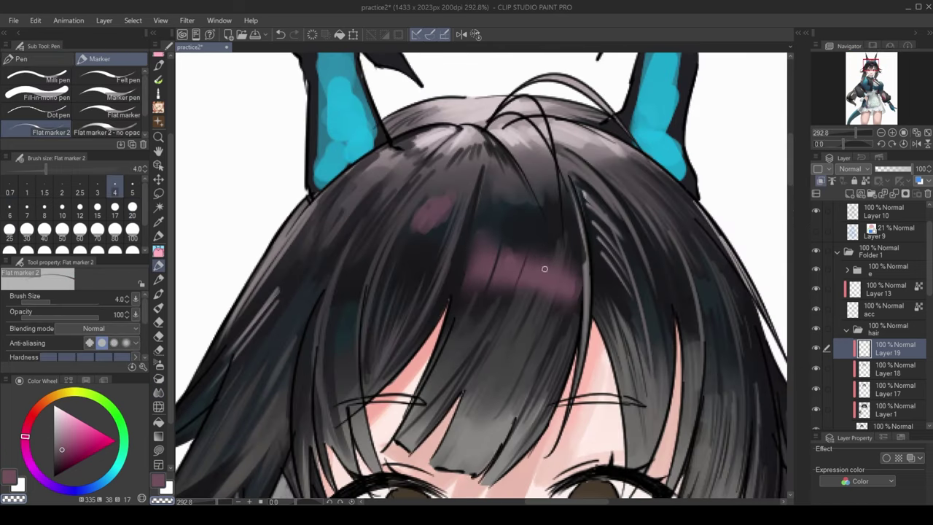
# Draw thin pink strands along the side locks with the Flat marker 2 at 6 px.
pyautogui.press(']')
pyautogui.press(']')
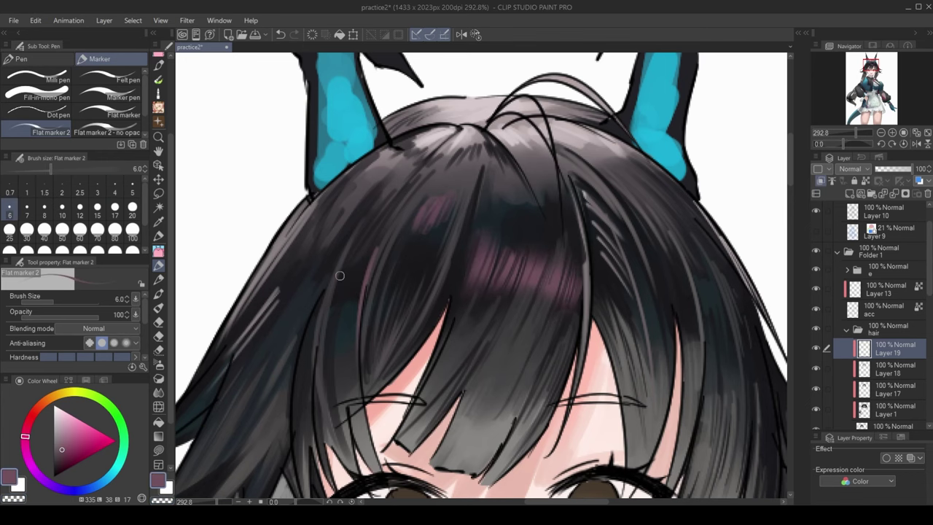
pyautogui.scroll(-3, 379, 241)
pyautogui.scroll(2, 408, 211)
pyautogui.press('[')
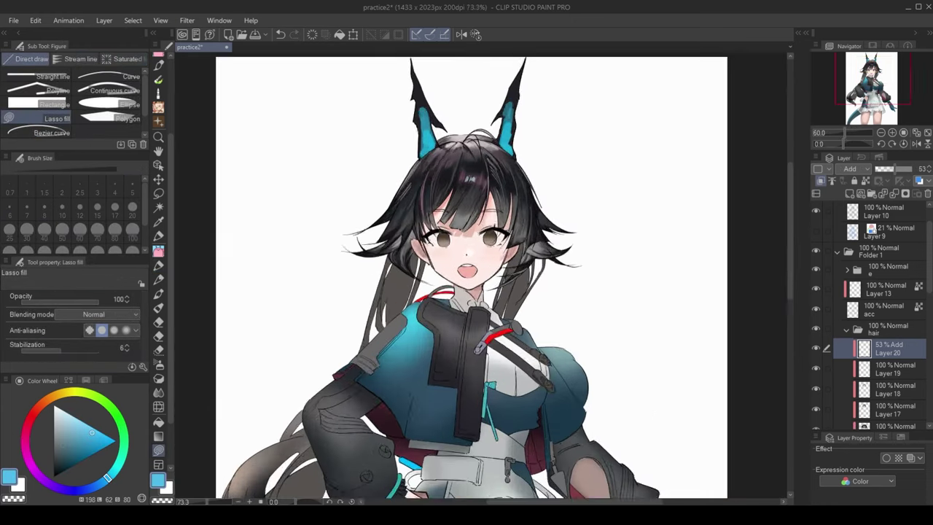
# Lasso-fill small light-blue highlight shapes across the fringe on the 53% Add layer.
pyautogui.scroll(4, 481, 277)
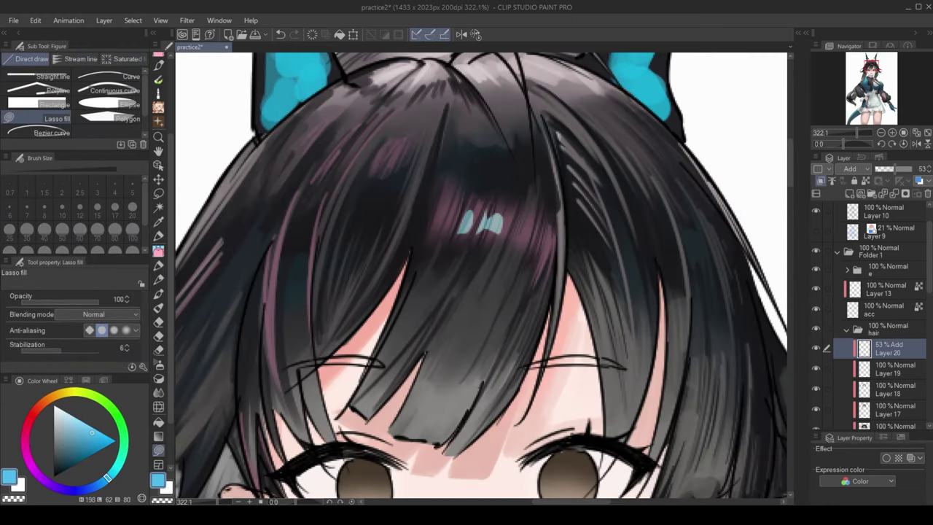
pyautogui.moveTo(394, 192); pyautogui.dragTo(386, 222)
pyautogui.hotkey('ctrl', 'z')
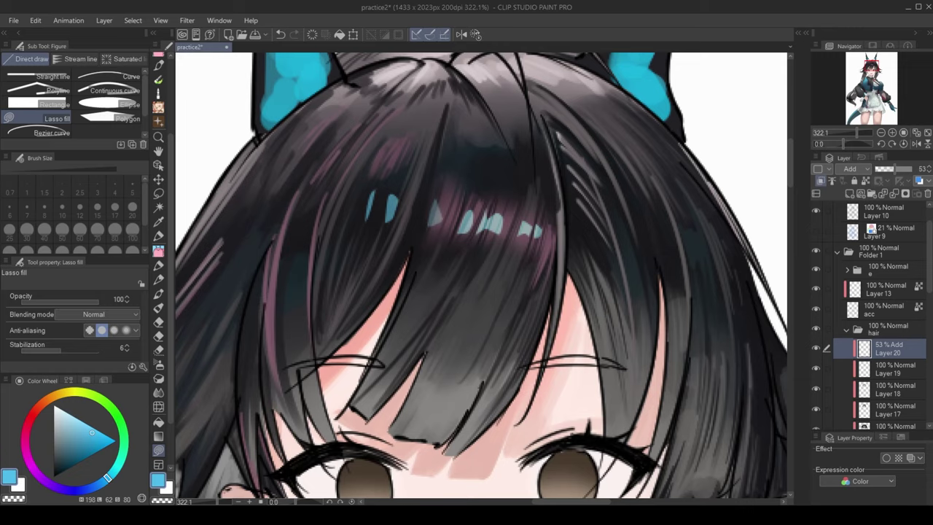
# Lasso the blue highlight shapes on the fringe and duplicate them onto a new layer.
pyautogui.press('m')
pyautogui.scroll(-2, 481, 277)
pyautogui.moveTo(419, 182); pyautogui.dragTo(546, 223)
pyautogui.scroll(-6, 481, 277)
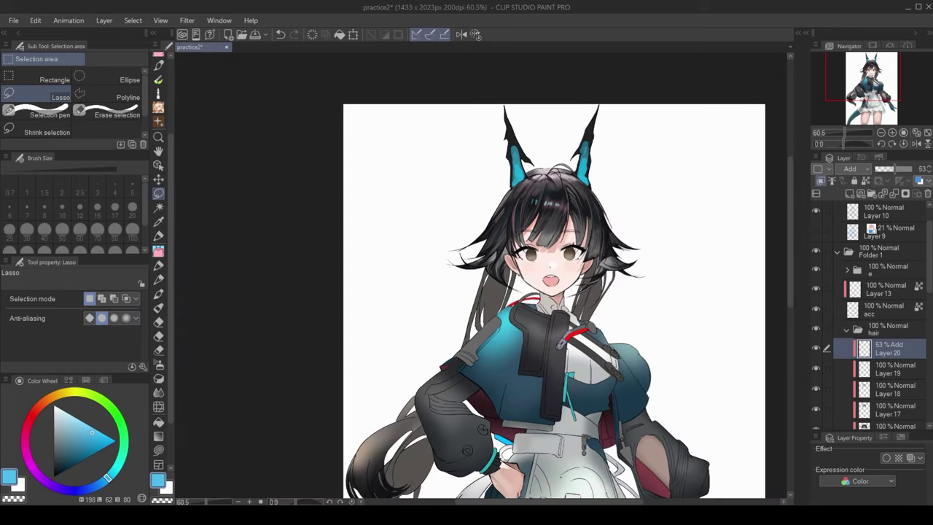
pyautogui.hotkey('ctrl', 'c')
pyautogui.hotkey('ctrl', 'v')
pyautogui.scroll(5, 481, 277)
# Set the copied highlight layer's opacity to 46% and switch to the 12 px Flat marker 2.
pyautogui.press('u')
pyautogui.scroll(-3, 481, 277)
pyautogui.scroll(6, 481, 277)
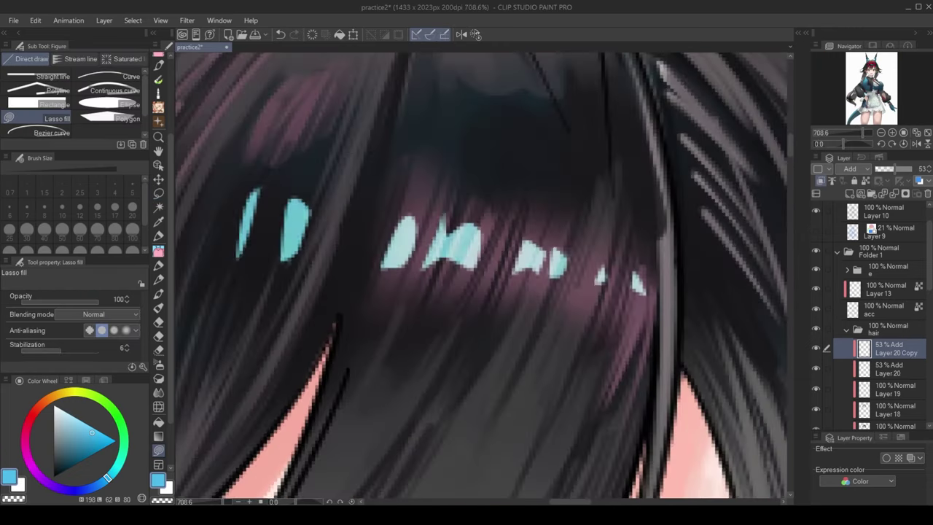
pyautogui.scroll(-4, 481, 277)
pyautogui.scroll(3, 481, 277)
pyautogui.press('p')
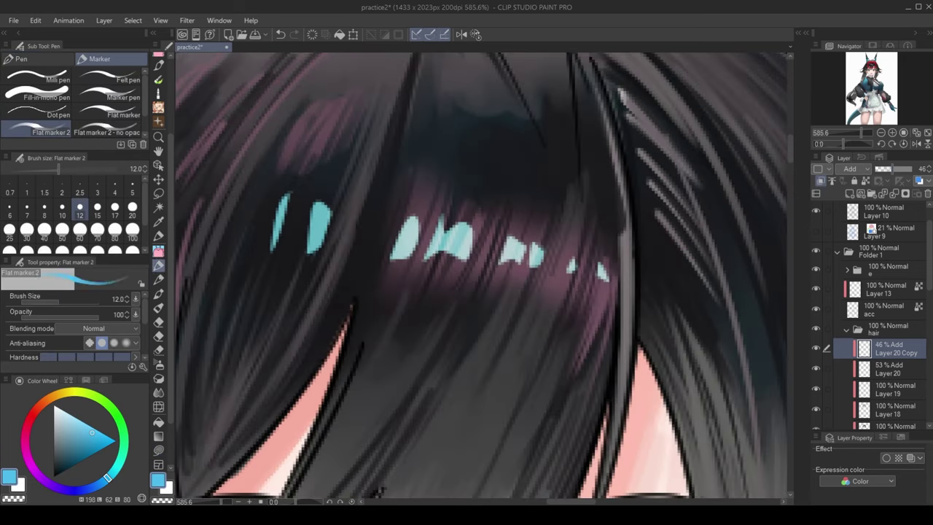
pyautogui.scroll(-2, 323, 209)
pyautogui.scroll(-3, 464, 157)
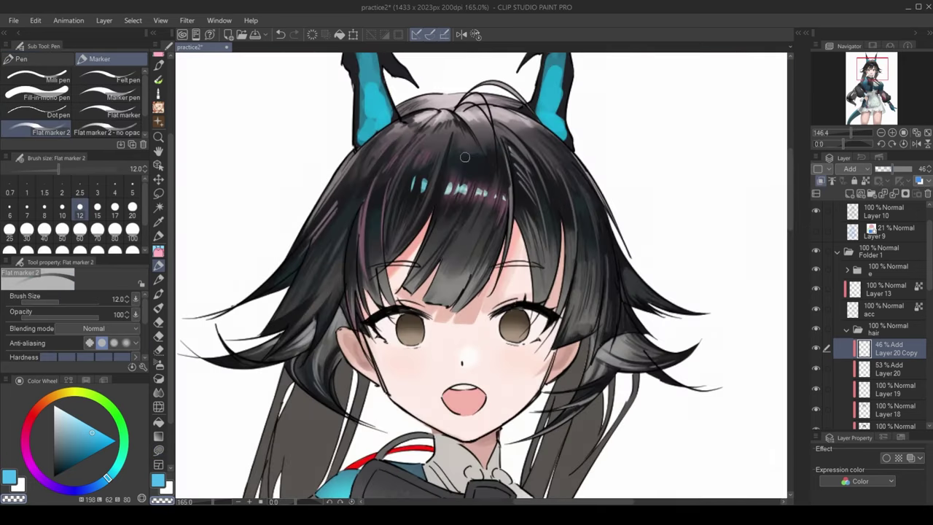
pyautogui.scroll(3, 464, 157)
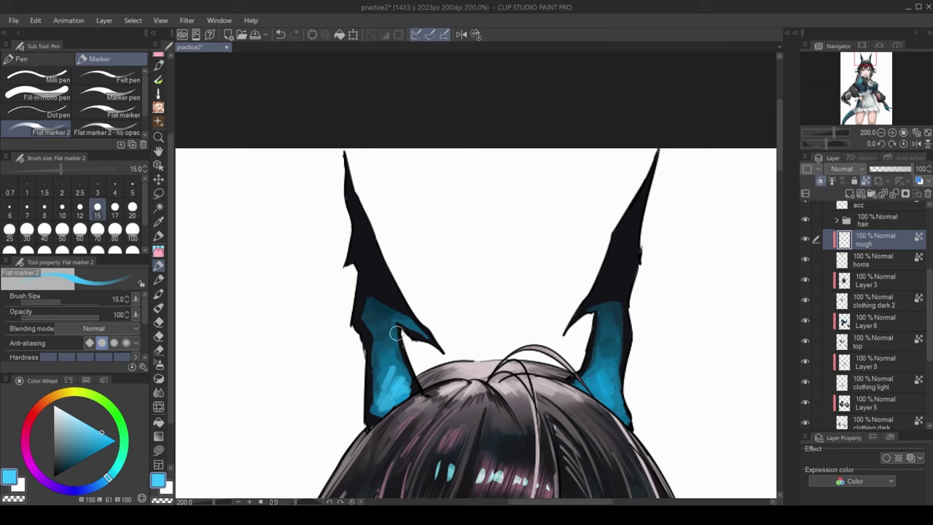
# Brighten the bases of both horns with light-blue marker strokes, sampling blues from the horns.
pyautogui.keyDown('alt'); pyautogui.click(393, 383); pyautogui.keyUp('alt')
pyautogui.moveTo(397, 378); pyautogui.dragTo(390, 408)
pyautogui.moveTo(617, 367)
pyautogui.mouseDown()
pyautogui.moveTo(594, 397)
pyautogui.moveTo(609, 397)
pyautogui.moveTo(605, 405)
pyautogui.mouseUp()
pyautogui.keyDown('alt'); pyautogui.click(610, 371); pyautogui.keyUp('alt')
pyautogui.keyDown('alt'); pyautogui.click(601, 387); pyautogui.keyUp('alt')
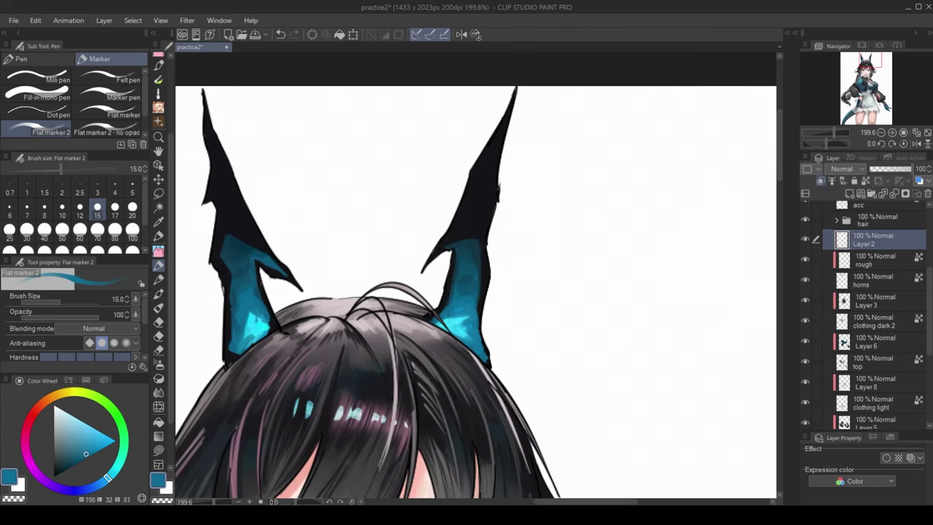
# Airbrush a soft cyan glow onto the horn on the viewer's left on the Glow dodge layer and set the brush size to 80.
pyautogui.keyDown('alt'); pyautogui.click(468, 301); pyautogui.keyUp('alt')
pyautogui.click(159, 364)
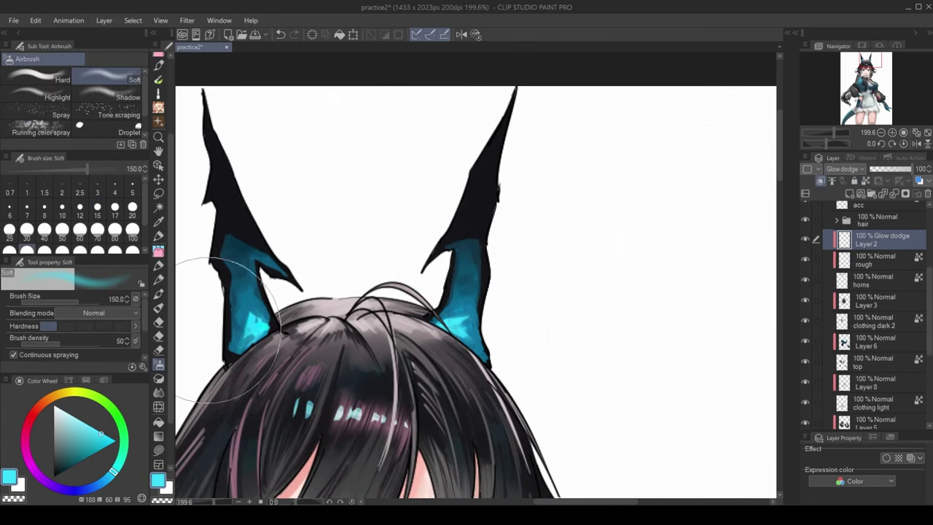
pyautogui.moveTo(241, 306); pyautogui.dragTo(247, 279)
pyautogui.click(114, 229)
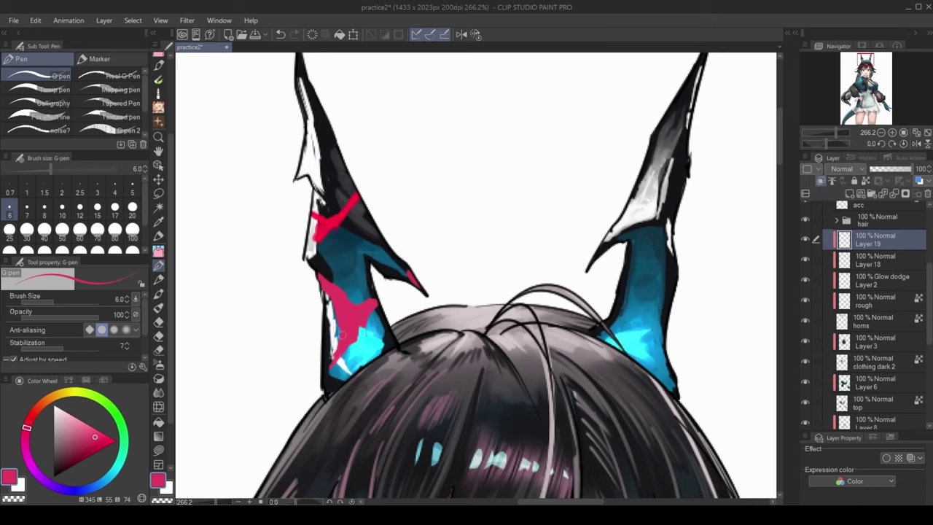
# Paint solid crimson accent shapes on the lower part of the horn on the viewer's left with the 6 px G-pen.
pyautogui.moveTo(361, 304); pyautogui.dragTo(363, 325)
pyautogui.moveTo(342, 292); pyautogui.dragTo(337, 364)
pyautogui.moveTo(321, 274); pyautogui.dragTo(330, 360)
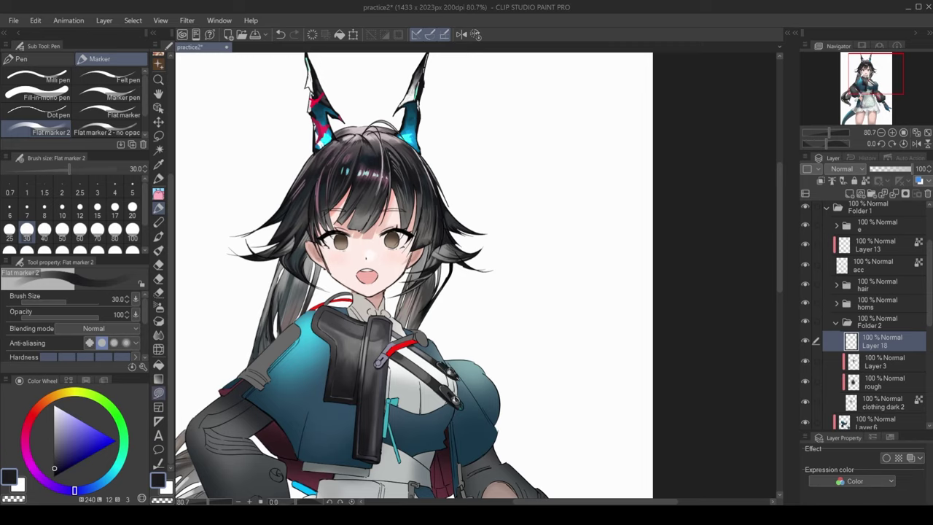
# Draw a small solid black rectangle on the blank canvas beside the hair on Layer 18, starting a checkerboard pattern.
pyautogui.press('u')
pyautogui.click(37, 104)
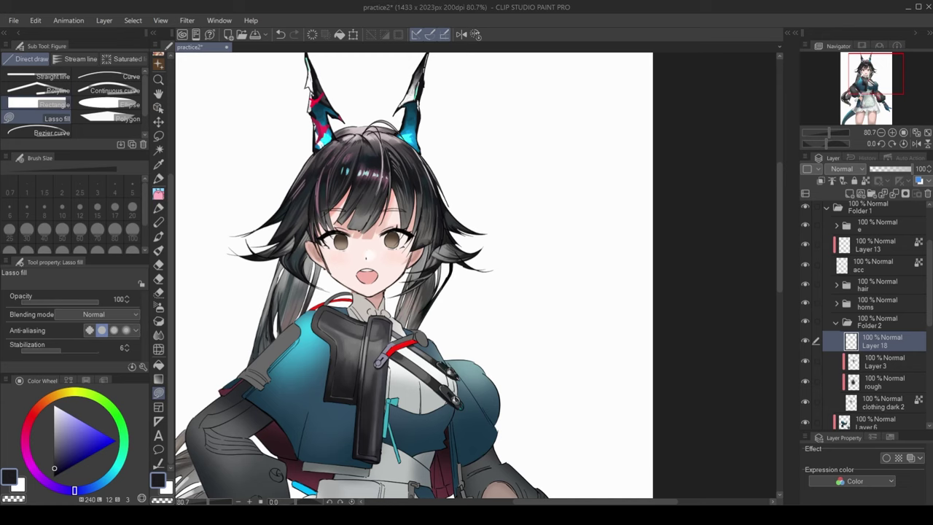
pyautogui.click(54, 477)
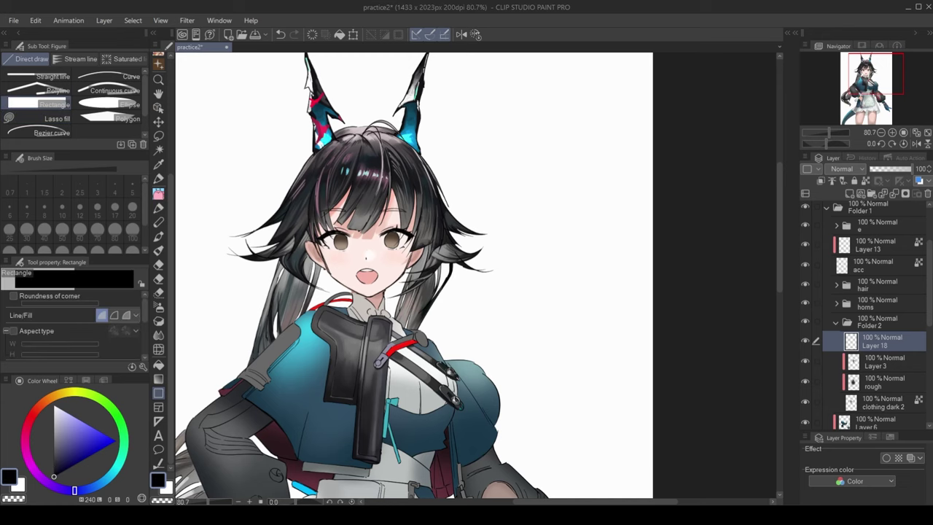
pyautogui.moveTo(478, 137)
pyautogui.mouseDown()
pyautogui.moveTo(537, 192)
pyautogui.moveTo(513, 171)
pyautogui.mouseUp()
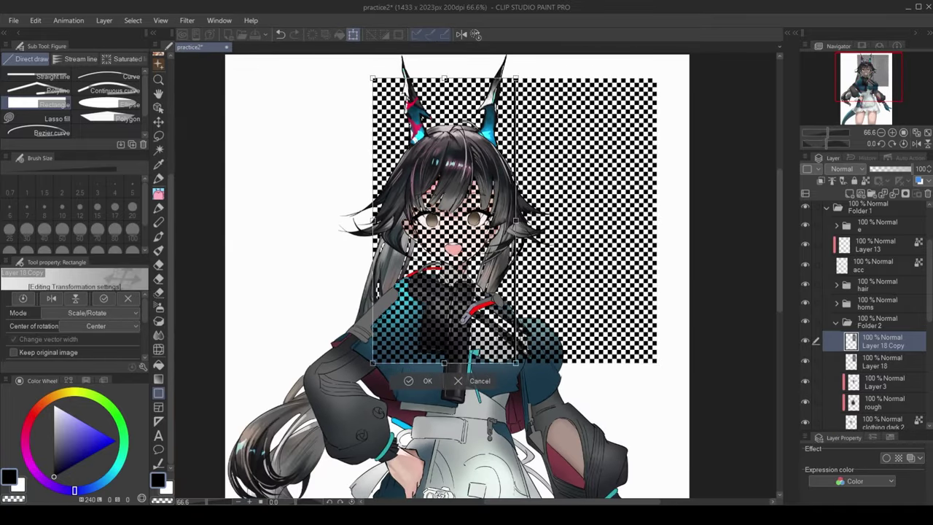
# Scale and rotate the copied checkerboard pattern to fit the lower part of the black chest holster and apply the transformation.
pyautogui.press('Left')
pyautogui.press('Left')
pyautogui.press('Left')
pyautogui.press('Left')
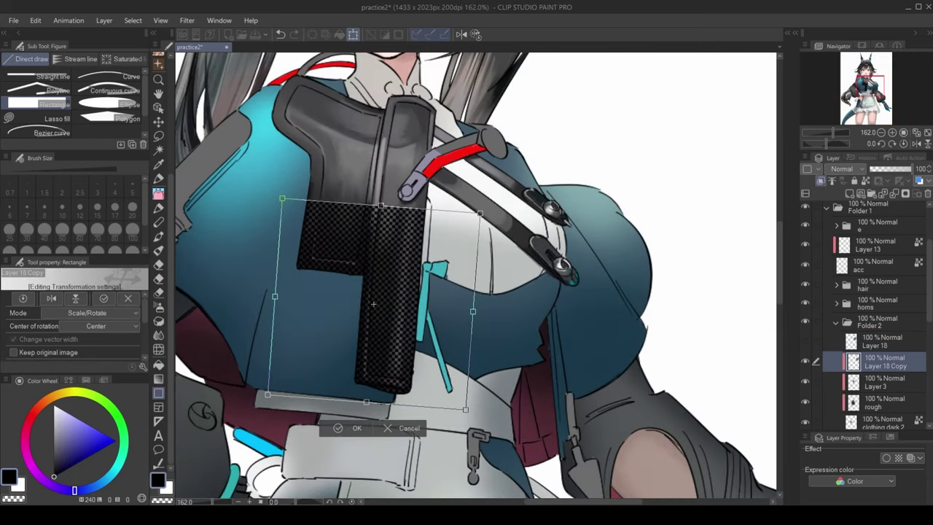
pyautogui.press('Return')
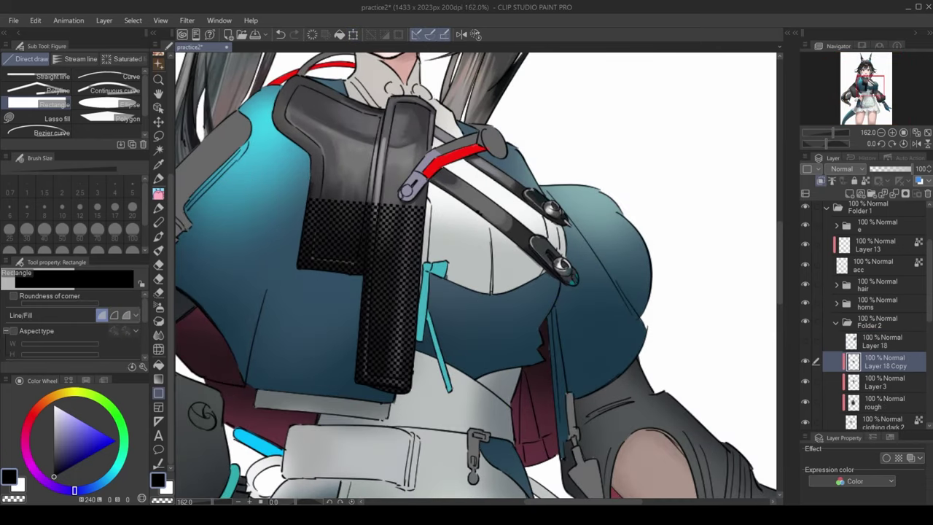
# Brush a fine grid texture onto the upper holster with gpen_finer_detail 2 at size 150 on the clipped Multiply Layer 19.
pyautogui.press('b')
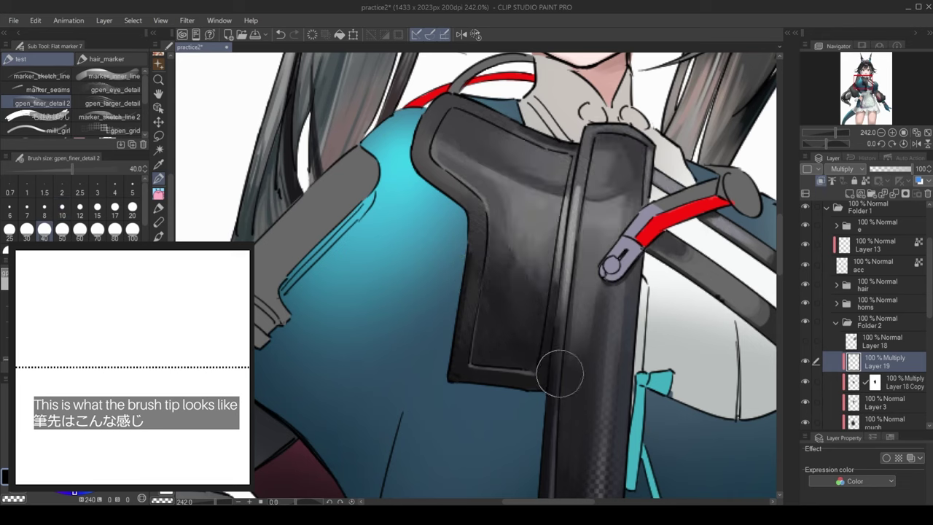
pyautogui.hotkey('ctrl', 'y')
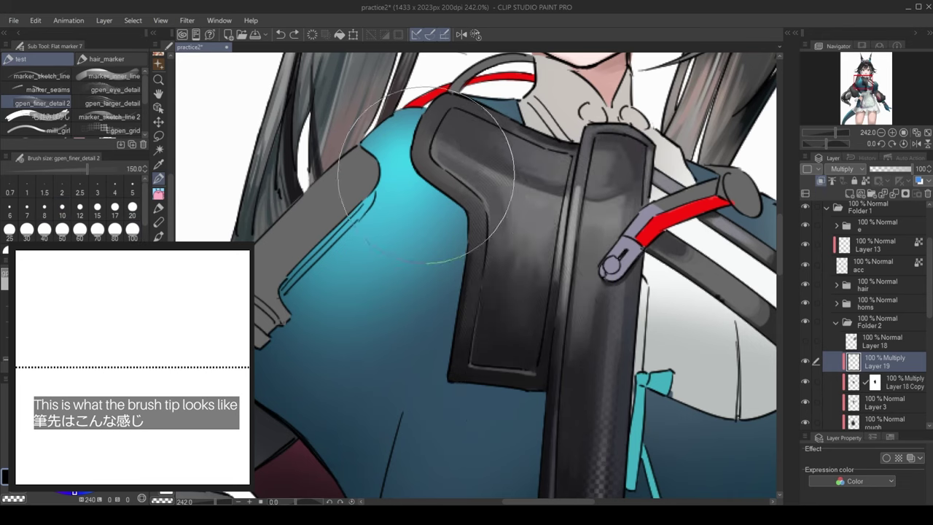
pyautogui.press('b')
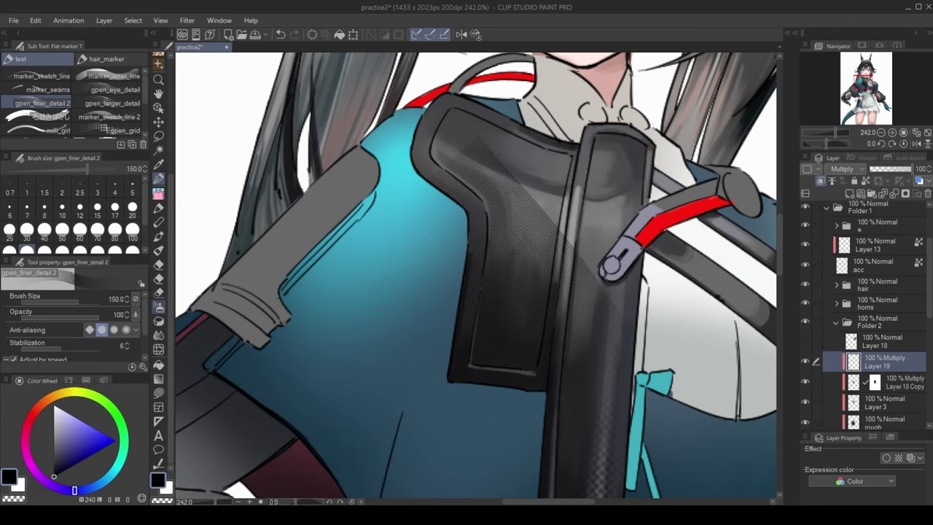
pyautogui.press(']')
pyautogui.press(']')
pyautogui.press(']')
pyautogui.press(']')
pyautogui.press(']')
pyautogui.press(']')
pyautogui.press(']')
pyautogui.moveTo(369, 156); pyautogui.dragTo(474, 150)
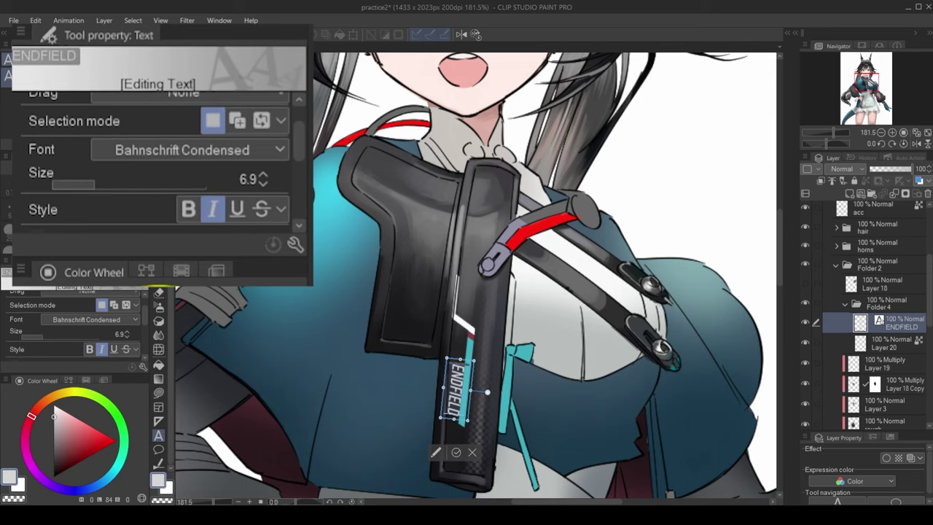
# Change the font of the ENDFIELD text on the holster to Berlin Sans FB Demi.
pyautogui.press('Down')
pyautogui.press('Down')
pyautogui.press('Down')
pyautogui.press('Down')
pyautogui.press('Down')
pyautogui.press('Down')
pyautogui.press('Down')
pyautogui.press('Down')
pyautogui.press('Down')
pyautogui.press('Down')
pyautogui.press('Down')
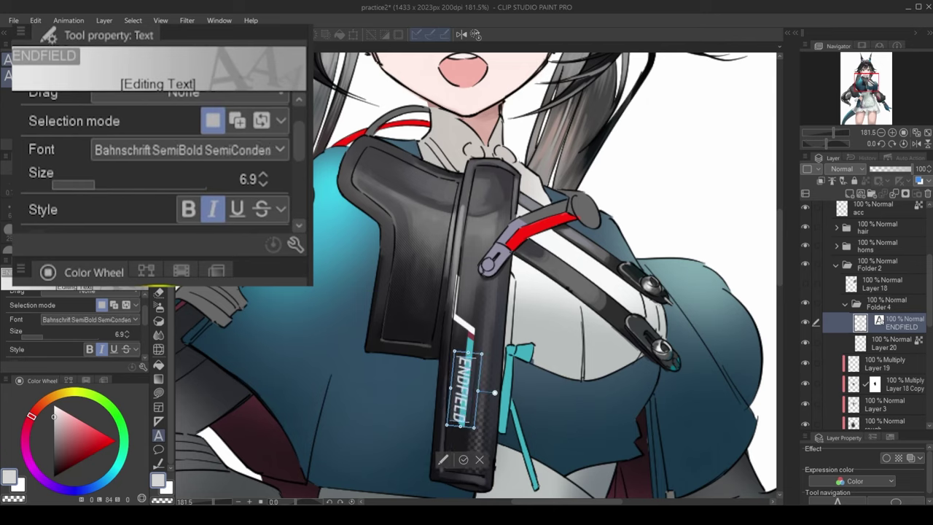
pyautogui.press('Down')
pyautogui.press('Down')
pyautogui.press('Down')
pyautogui.press('Down')
pyautogui.press('Up')
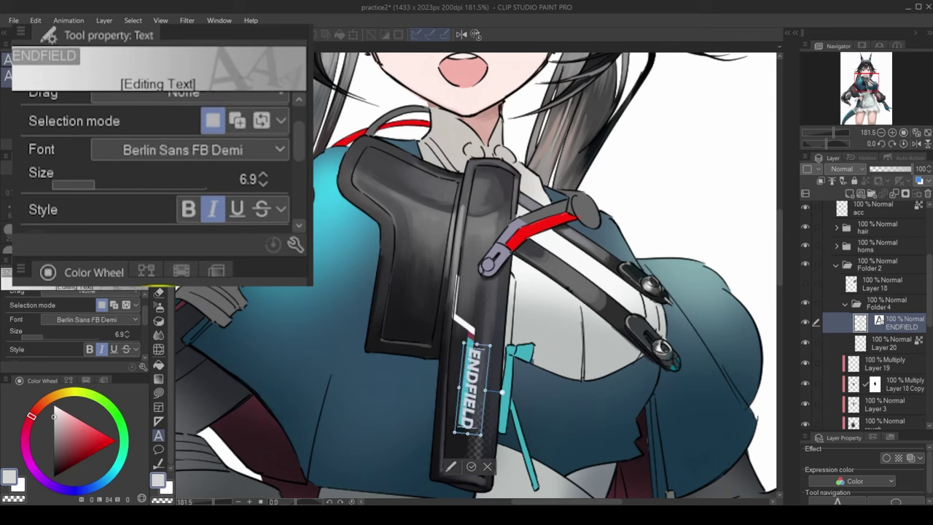
pyautogui.press('Down')
pyautogui.press('Up')
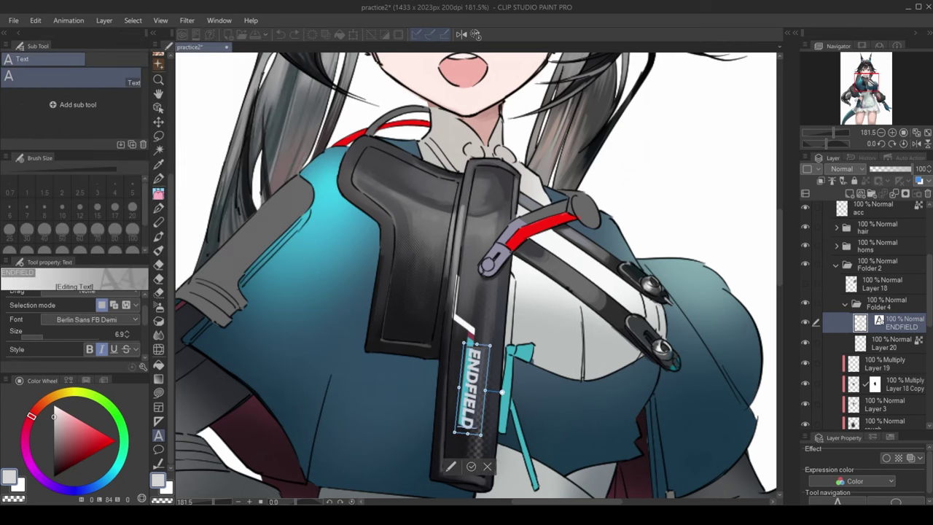
pyautogui.press('Escape')
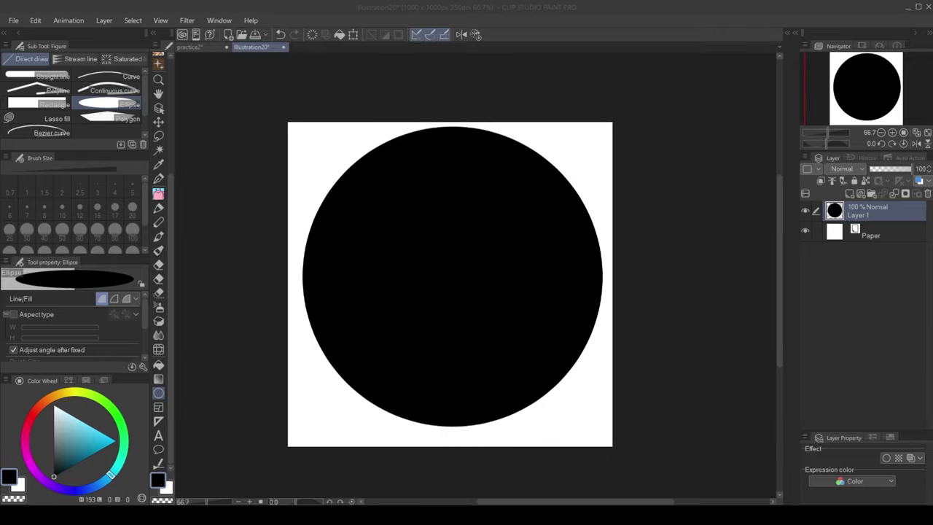
# Squash the black circle in Illustration20 into a flat horizontal ellipse and open the stroke settings of Flat marker 2.
pyautogui.hotkey('ctrl', 'shift', 't')
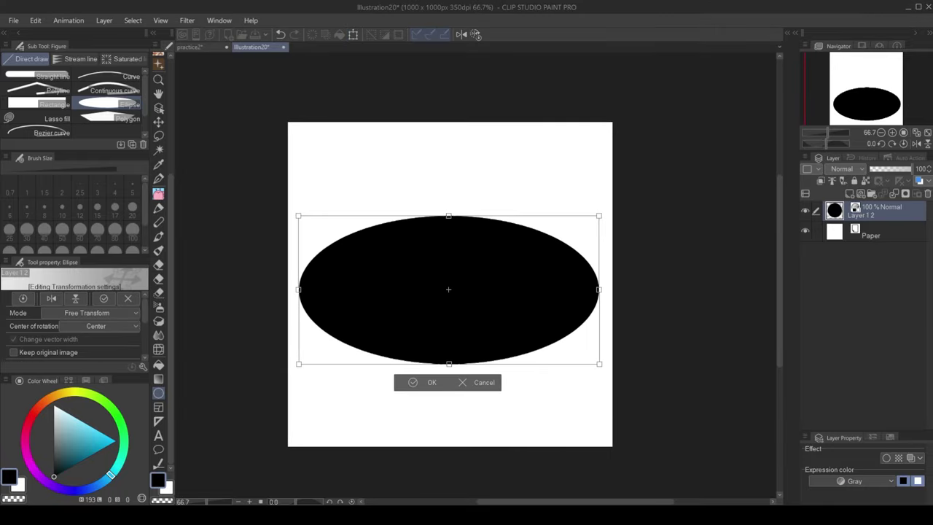
pyautogui.press('Return')
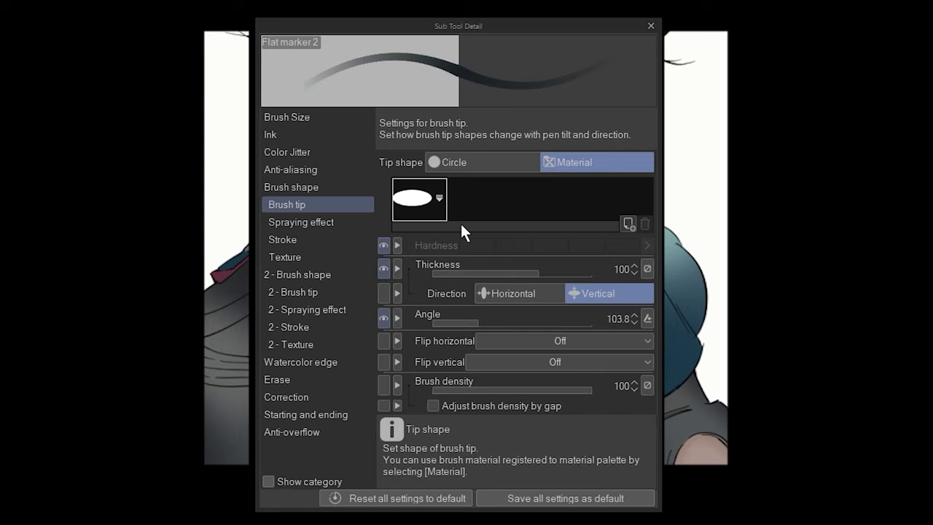
pyautogui.click(288, 239)
pyautogui.click(525, 183)
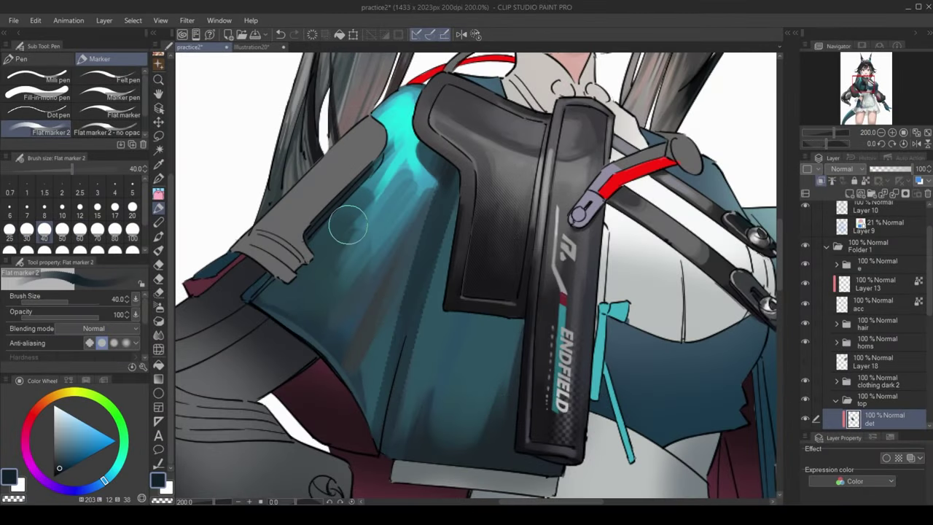
# Undo the last marker stroke and repaint the teal jacket shading below the shoulder with Flat marker 2 at size 80.
pyautogui.hotkey('ctrl', 'z')
pyautogui.moveTo(345, 290)
pyautogui.mouseDown()
pyautogui.moveTo(386, 220)
pyautogui.moveTo(364, 232)
pyautogui.moveTo(427, 135)
pyautogui.moveTo(322, 344)
pyautogui.moveTo(406, 166)
pyautogui.mouseUp()
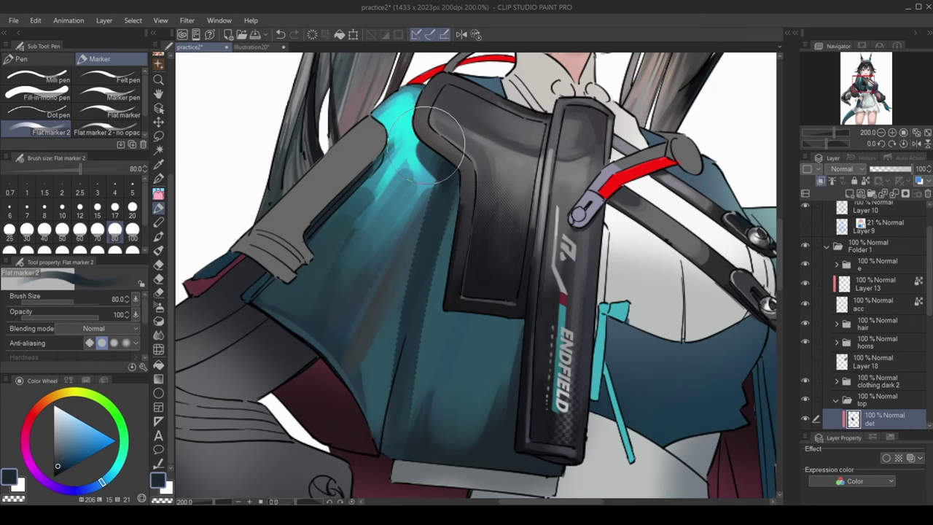
pyautogui.hotkey('ctrl', '0')
# Free-transform and mesh-warp the copied teal scale pattern to fit the narrow opening beside the grey zip pull at the waist.
pyautogui.scroll(3, 437, 149)
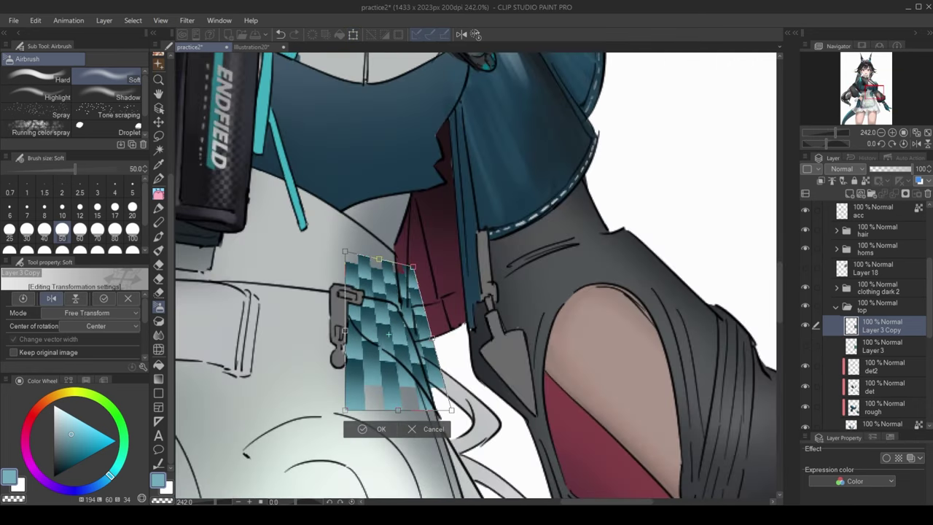
pyautogui.press('Return')
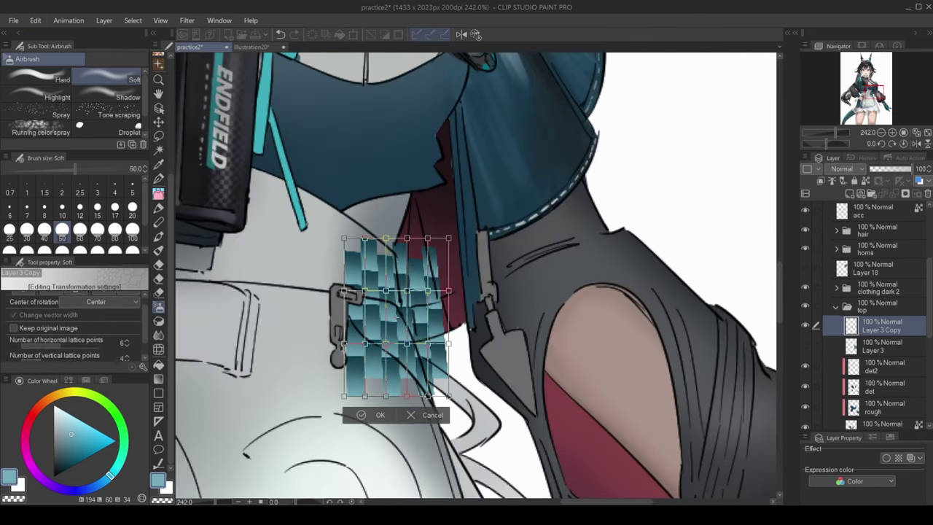
pyautogui.moveTo(387, 299); pyautogui.dragTo(357, 342)
pyautogui.press('Return')
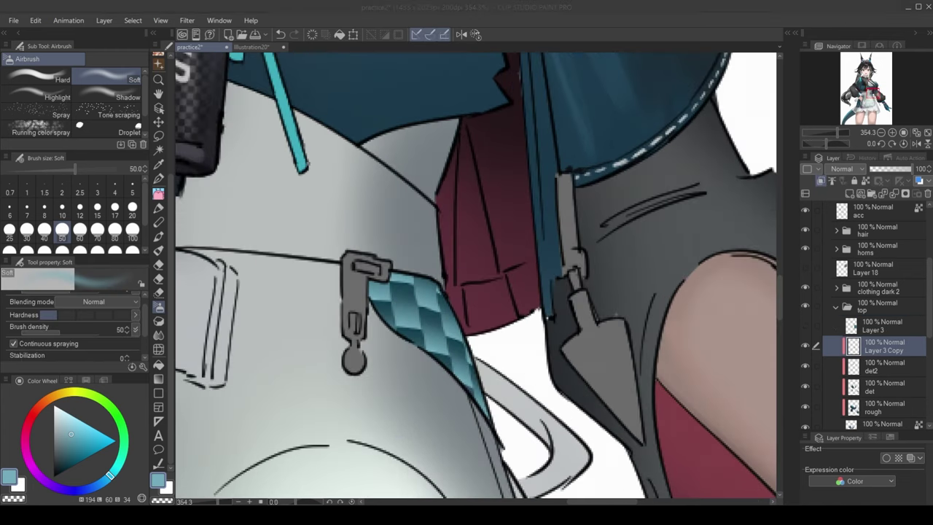
pyautogui.hotkey('ctrl', 'shift', 't')
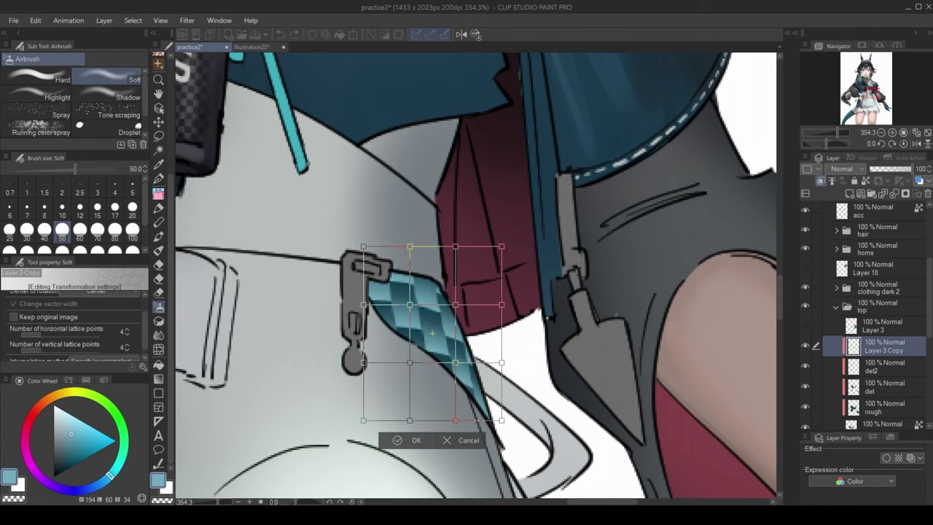
pyautogui.scroll(2, 476, 279)
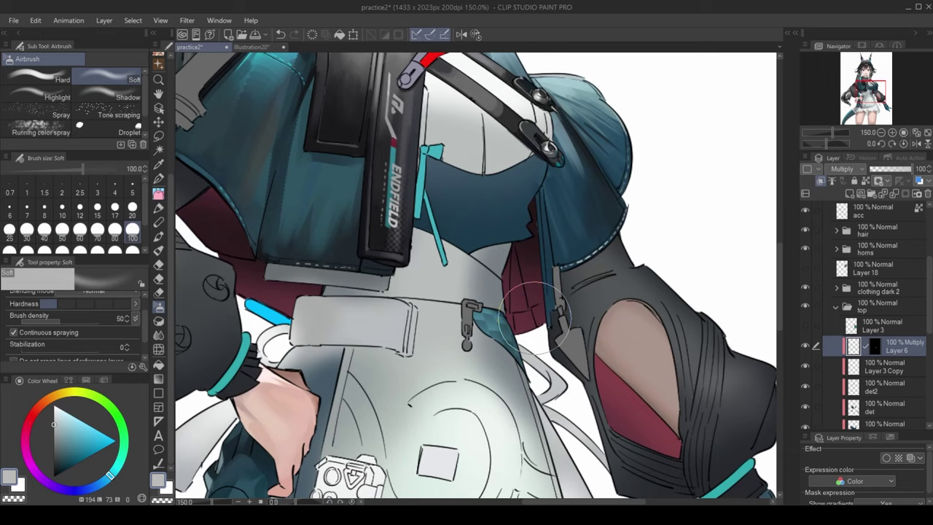
# Brush a fine light fabric texture across the white waist panel with gpen_finer_detail 2 at size 170 and switch to the Soft airbrush.
pyautogui.keyDown('alt'); pyautogui.click(508, 277); pyautogui.keyUp('alt')
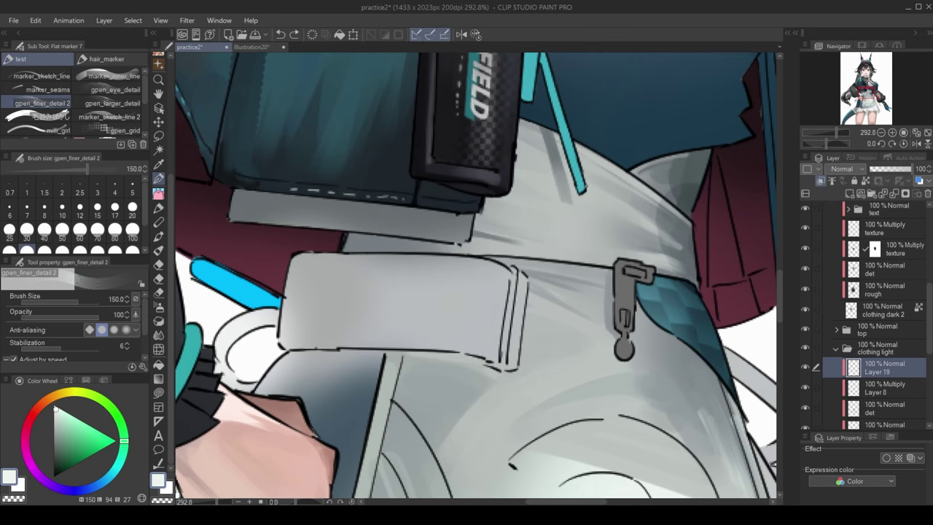
pyautogui.moveTo(452, 189)
pyautogui.mouseDown()
pyautogui.moveTo(510, 183)
pyautogui.moveTo(500, 125)
pyautogui.moveTo(539, 174)
pyautogui.moveTo(552, 164)
pyautogui.mouseUp()
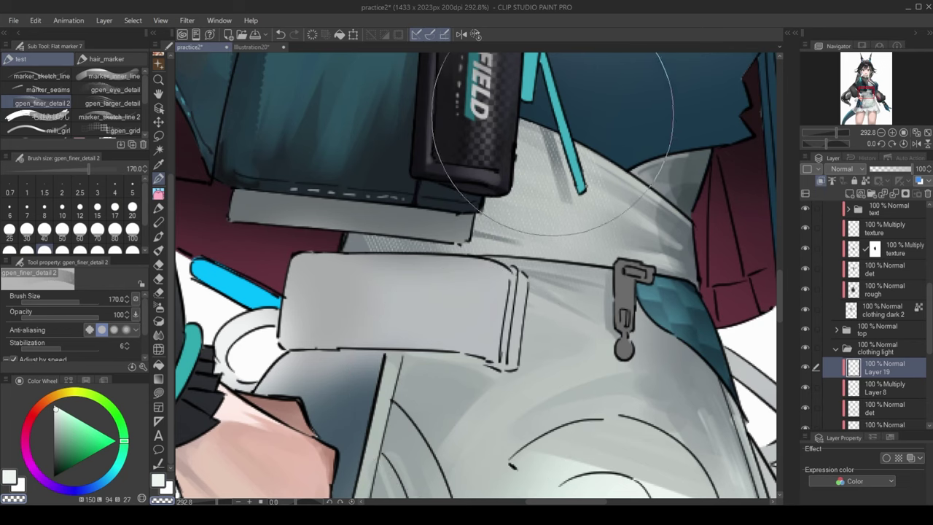
pyautogui.press('b')
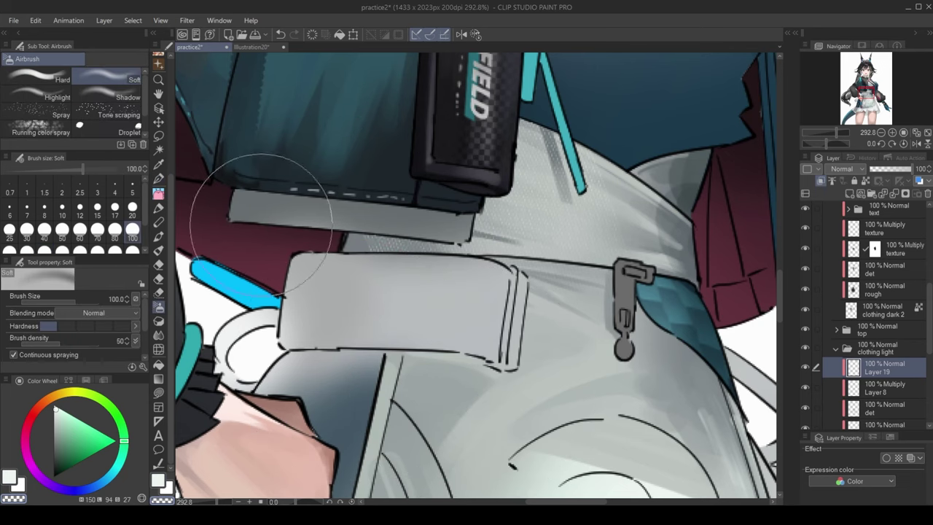